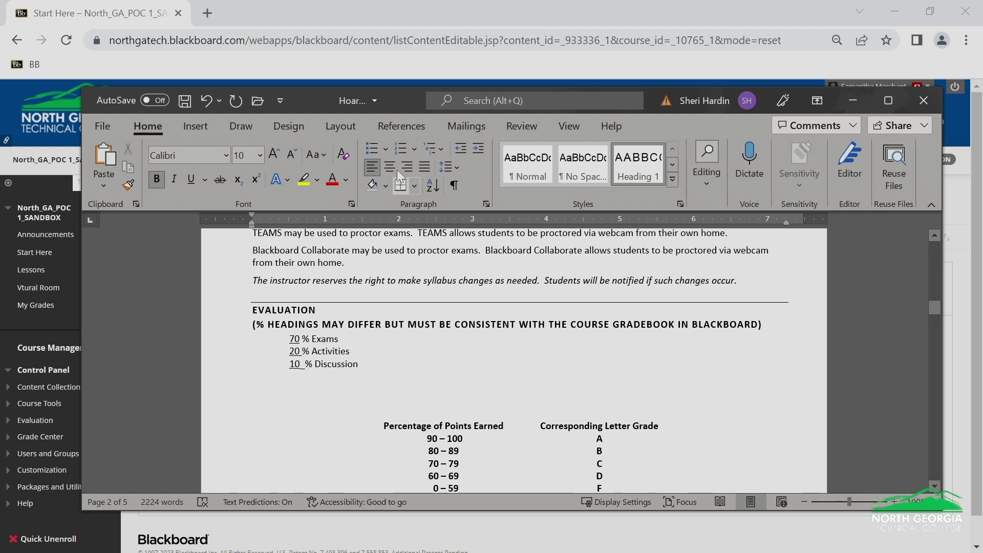
# - Switch from the Word syllabus to the Blackboard course and open its Full Grade Center
pyautogui.moveTo(400, 103); pyautogui.dragTo(460, 0)
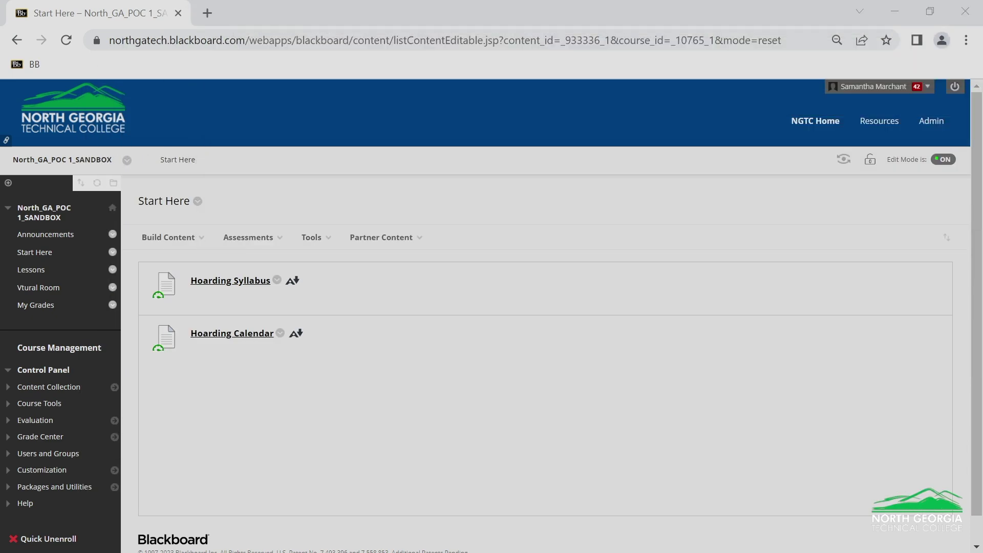
pyautogui.click(39, 439)
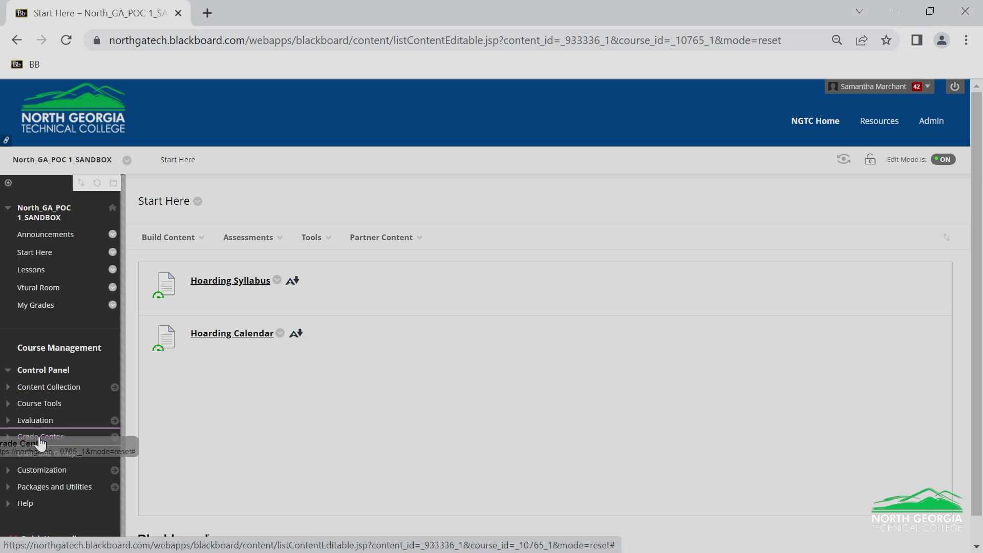
pyautogui.click(49, 458)
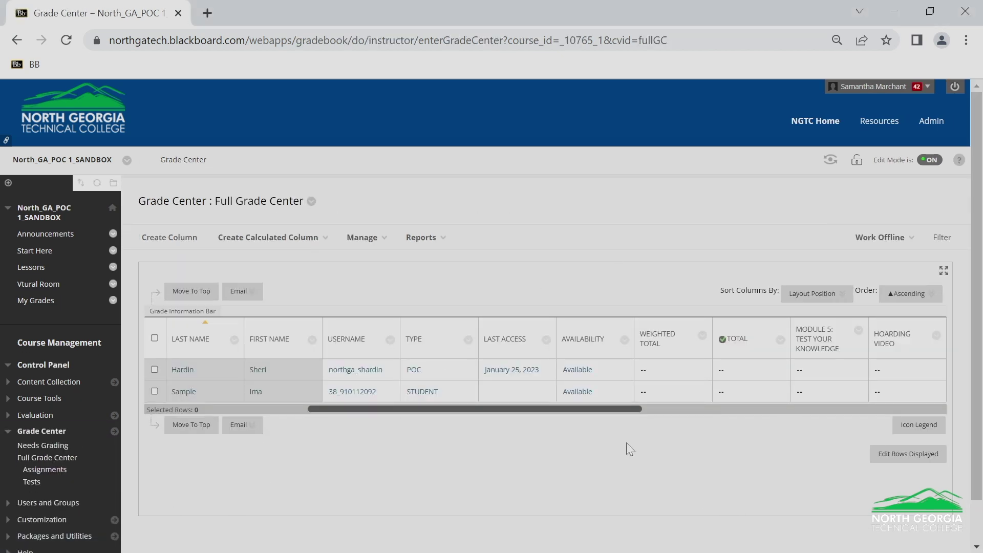
# - Set the Weighted Total column as the external grade in the Full Grade Center
pyautogui.moveTo(614, 409); pyautogui.dragTo(527, 414)
pyautogui.moveTo(674, 353)
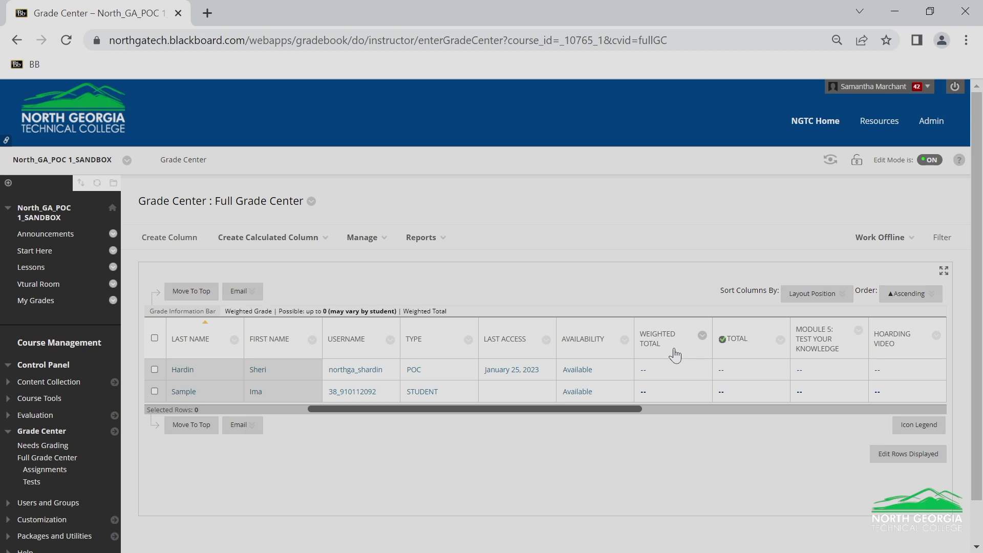
pyautogui.click(702, 338)
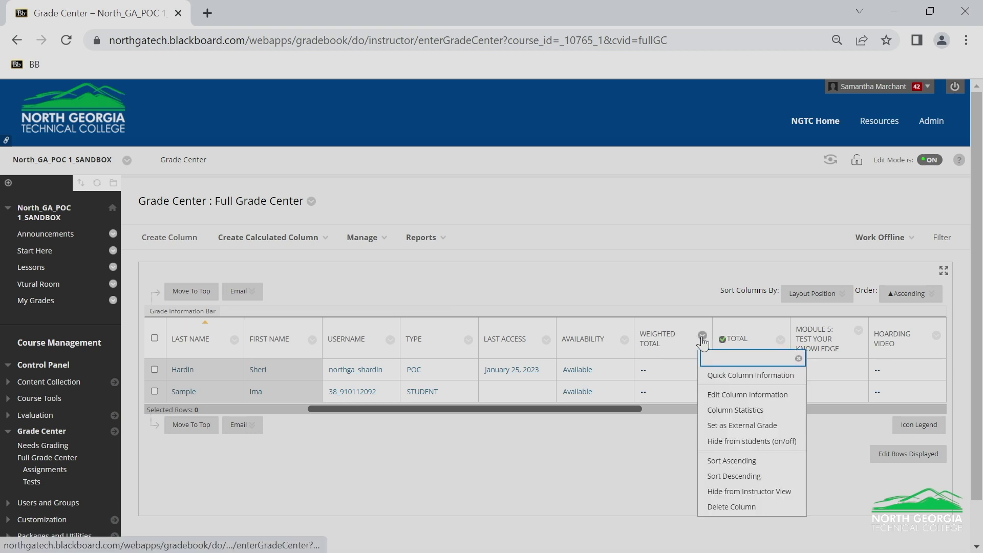
pyautogui.click(718, 427)
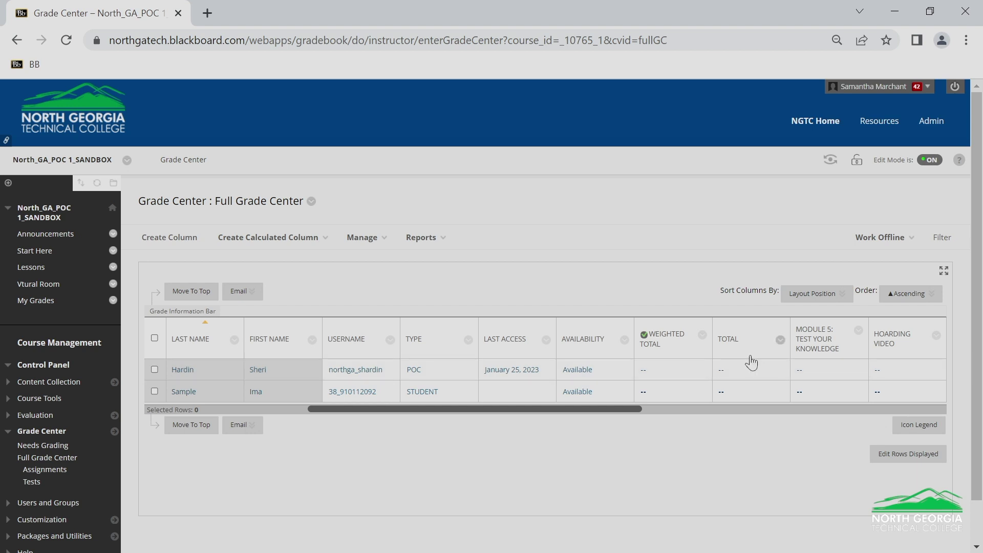
# - Delete the Total column from the Full Grade Center and confirm the deletion
pyautogui.click(780, 341)
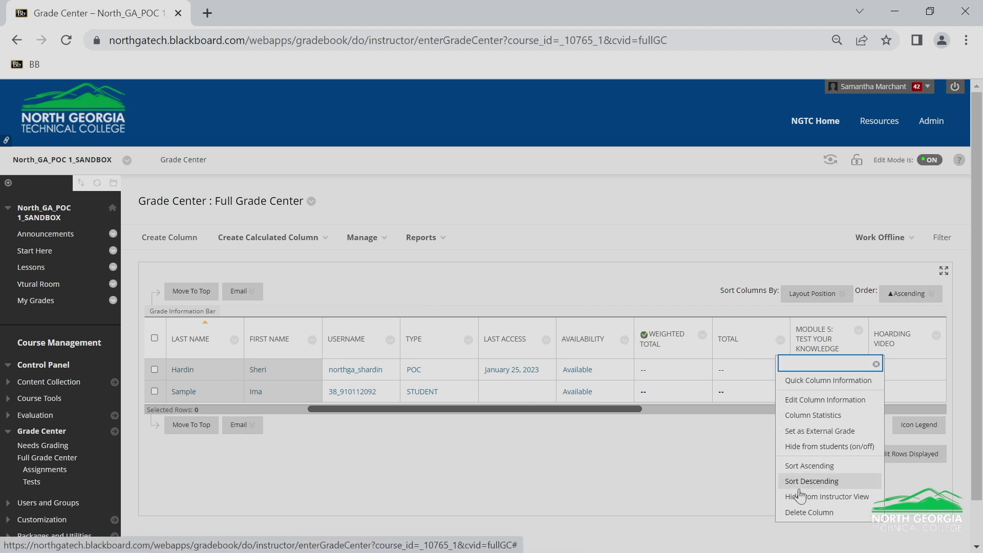
pyautogui.click(810, 517)
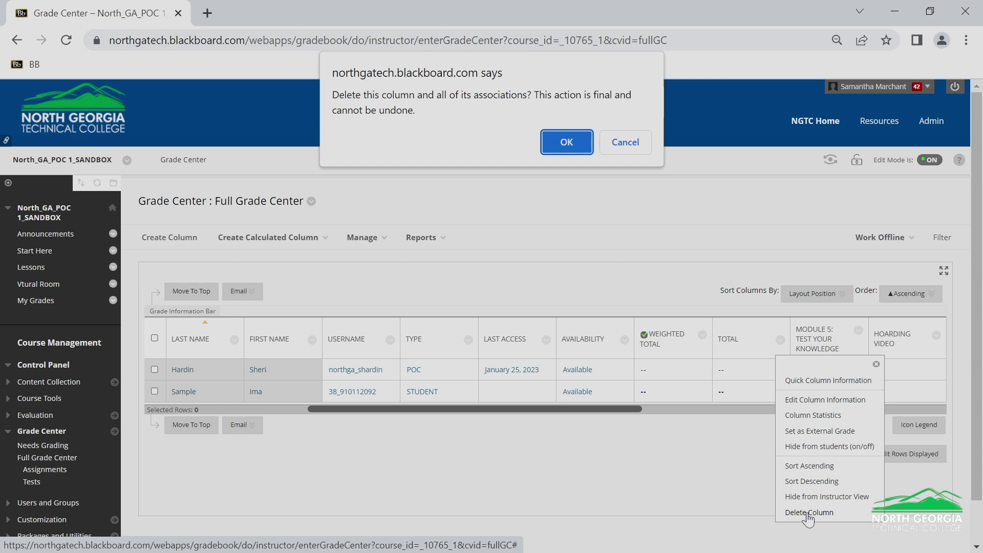
pyautogui.click(557, 144)
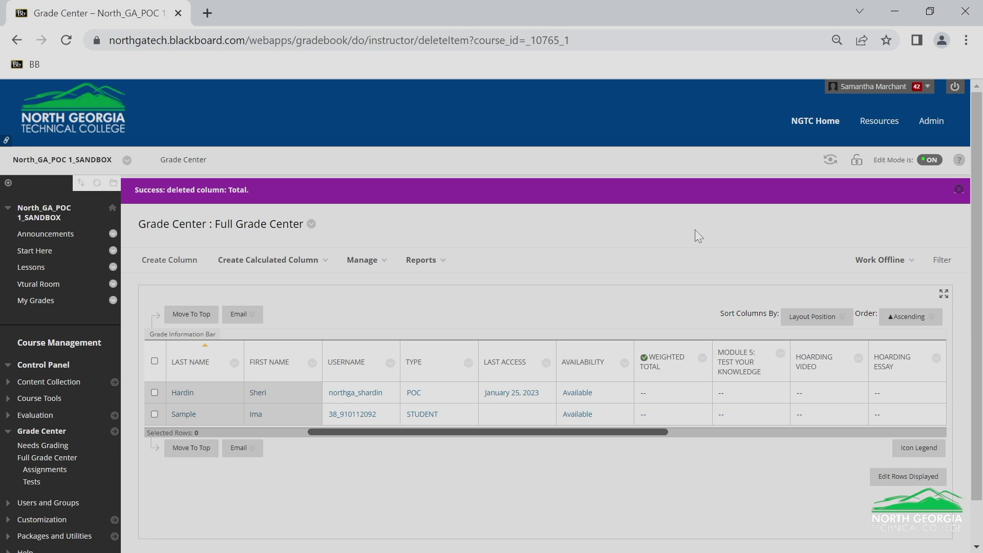
pyautogui.click(701, 359)
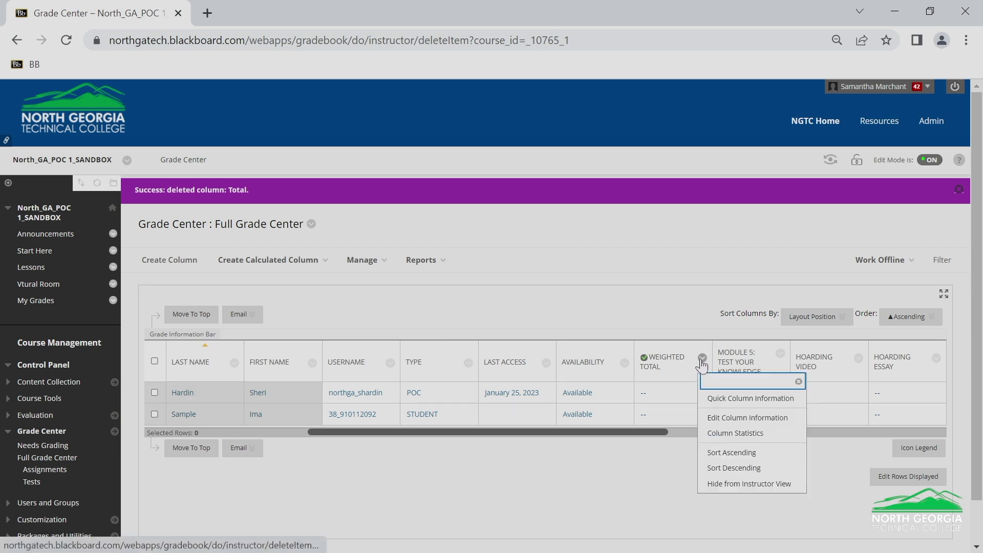
pyautogui.click(716, 418)
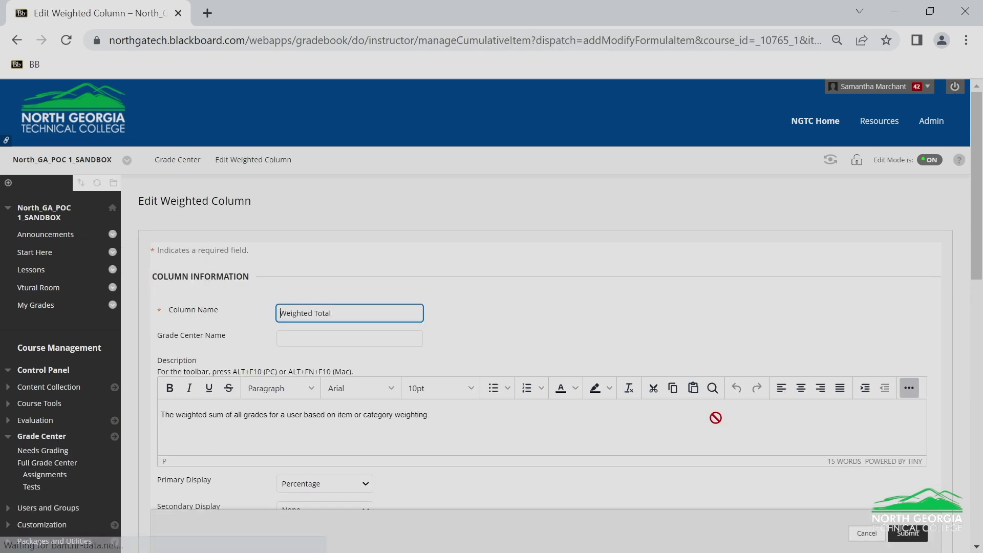
pyautogui.moveTo(366, 317); pyautogui.dragTo(209, 324)
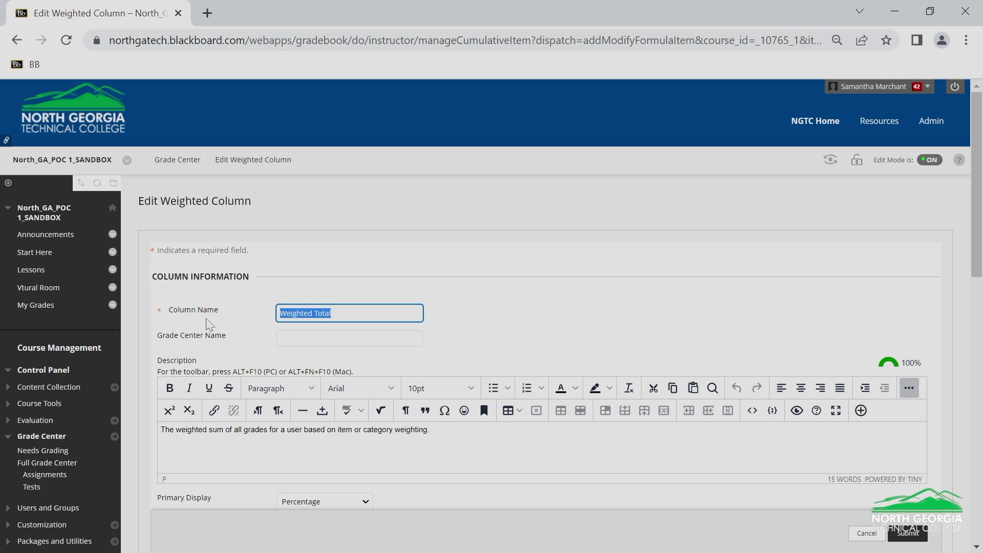
pyautogui.write('Final G')
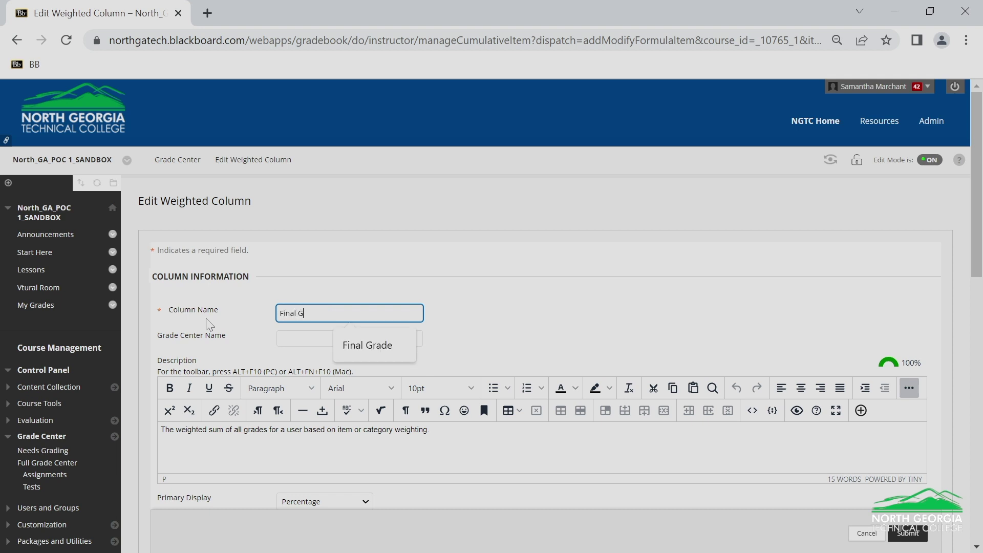
pyautogui.write('rade')
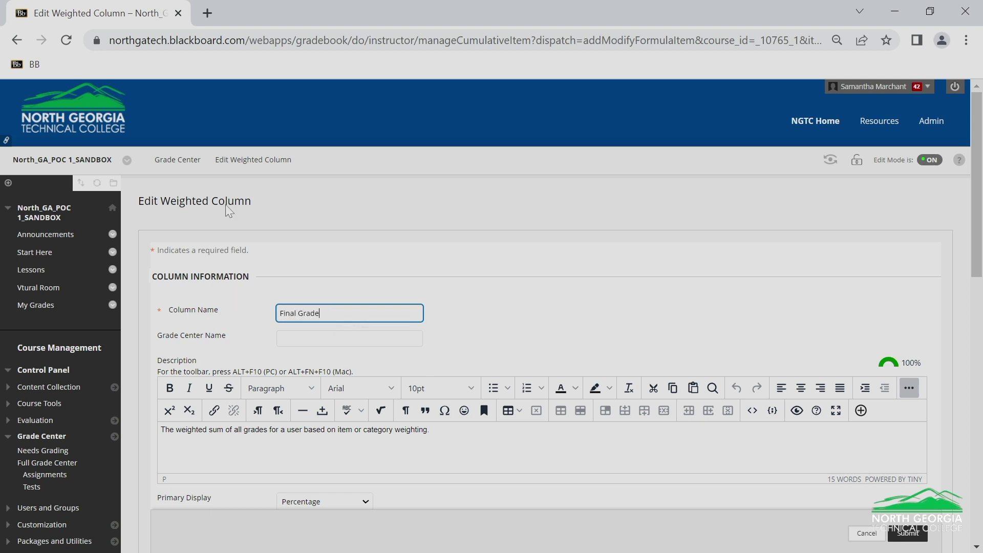
pyautogui.scroll(-7, 456, 276)
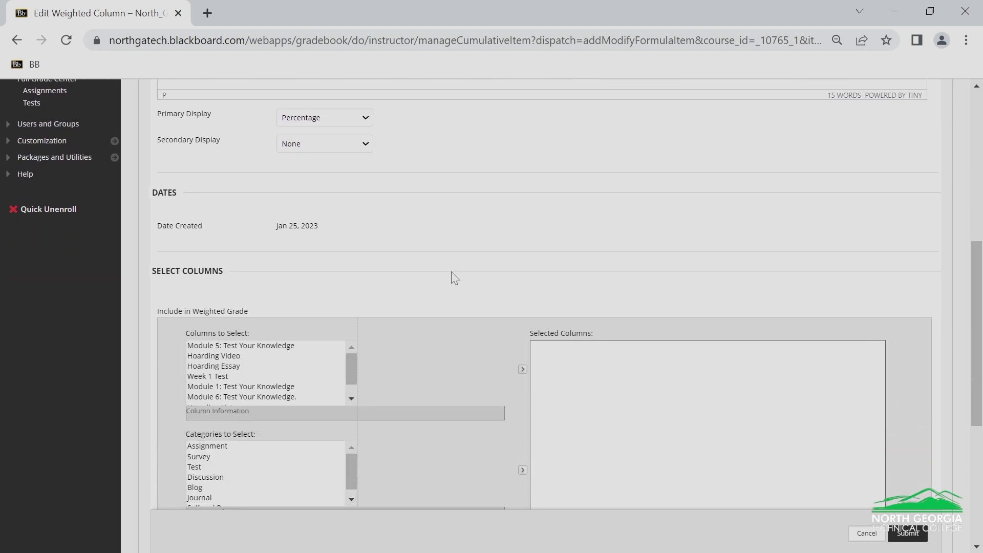
pyautogui.scroll(-3, 453, 276)
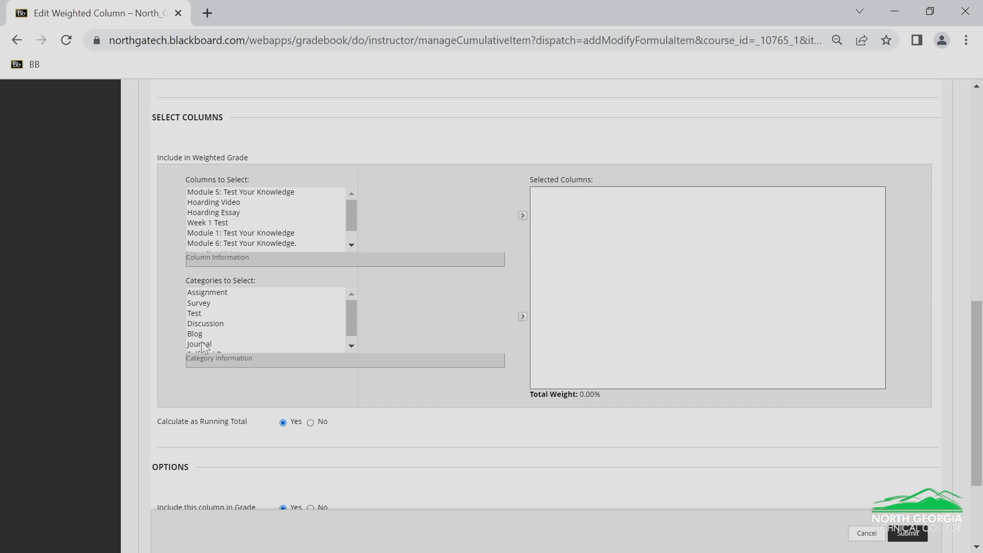
pyautogui.scroll(-2, 302, 336)
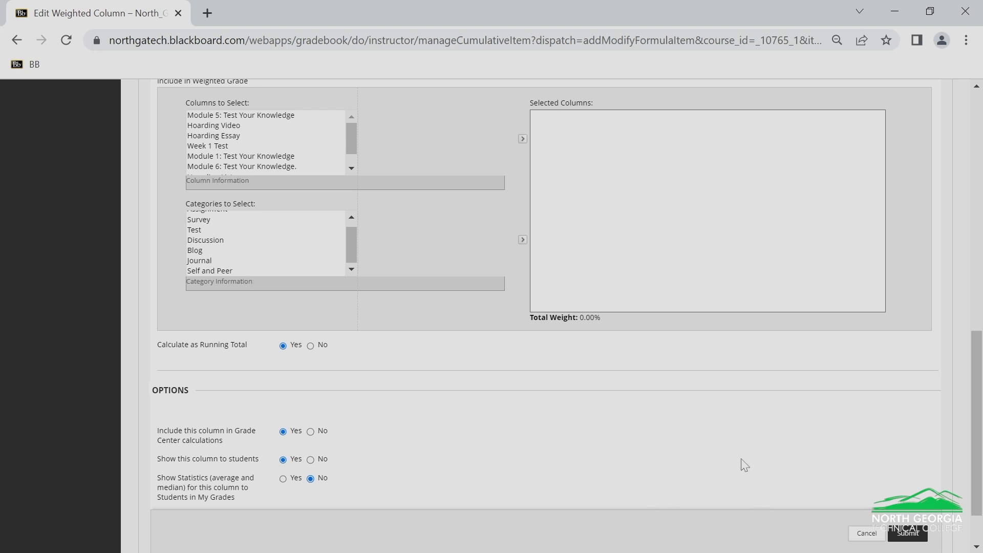
pyautogui.click(864, 537)
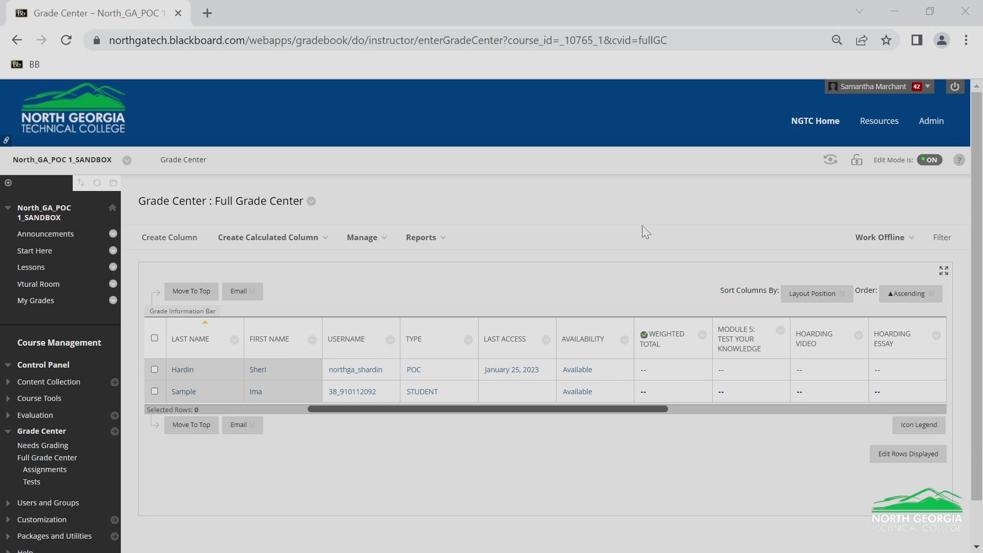
# - Create a new Grade Center category named Exams
pyautogui.click(363, 237)
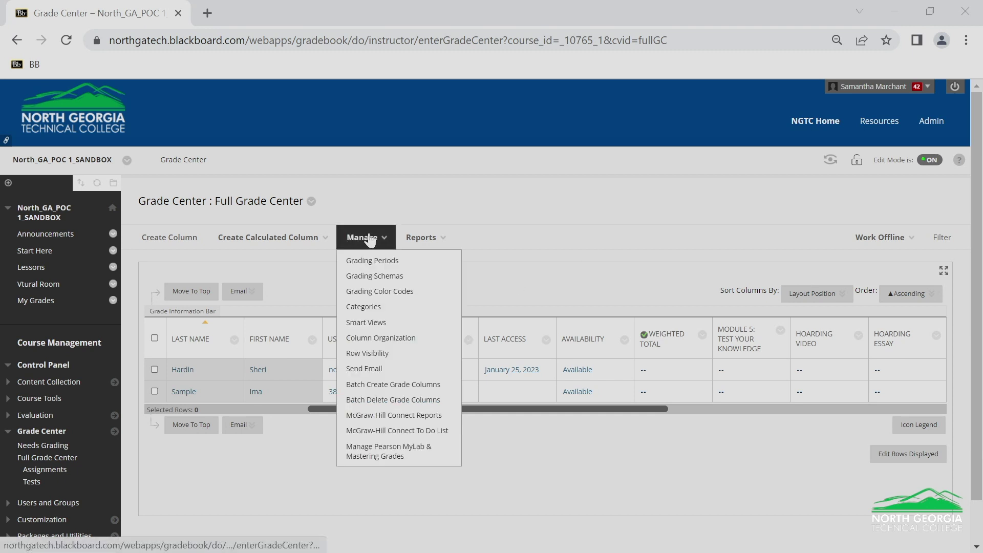
pyautogui.click(358, 307)
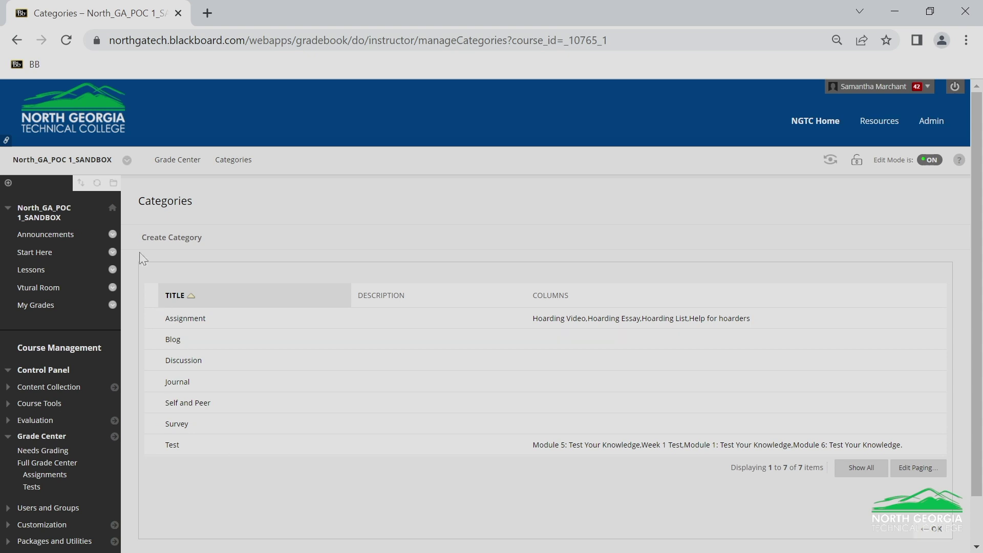
pyautogui.click(150, 242)
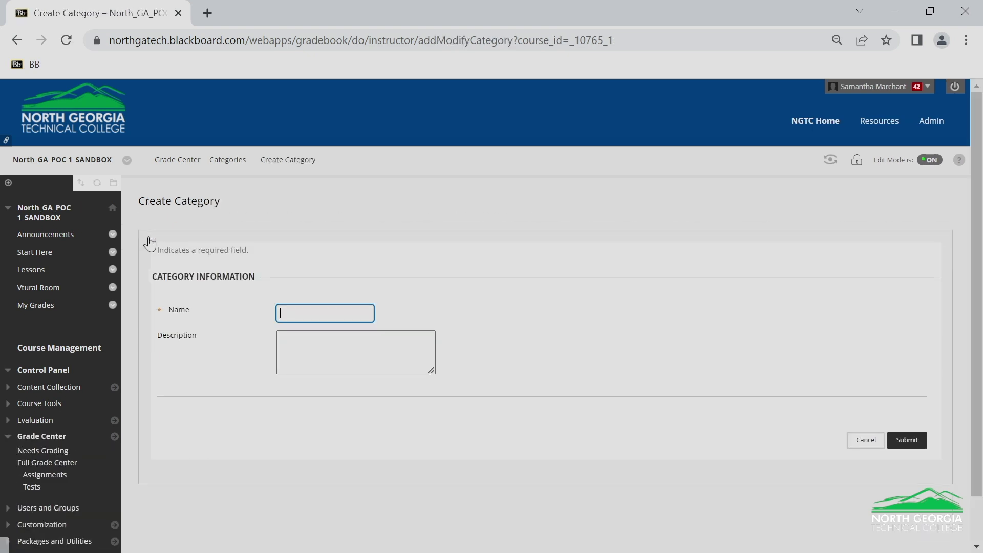
pyautogui.write('Exams')
pyautogui.click(914, 447)
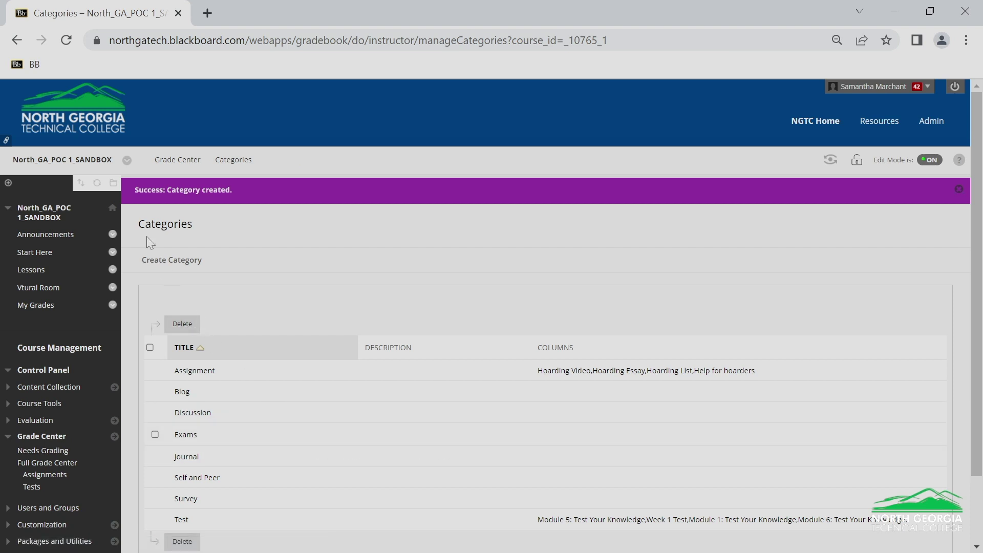
# - Create another Grade Center category named Activities
pyautogui.click(152, 264)
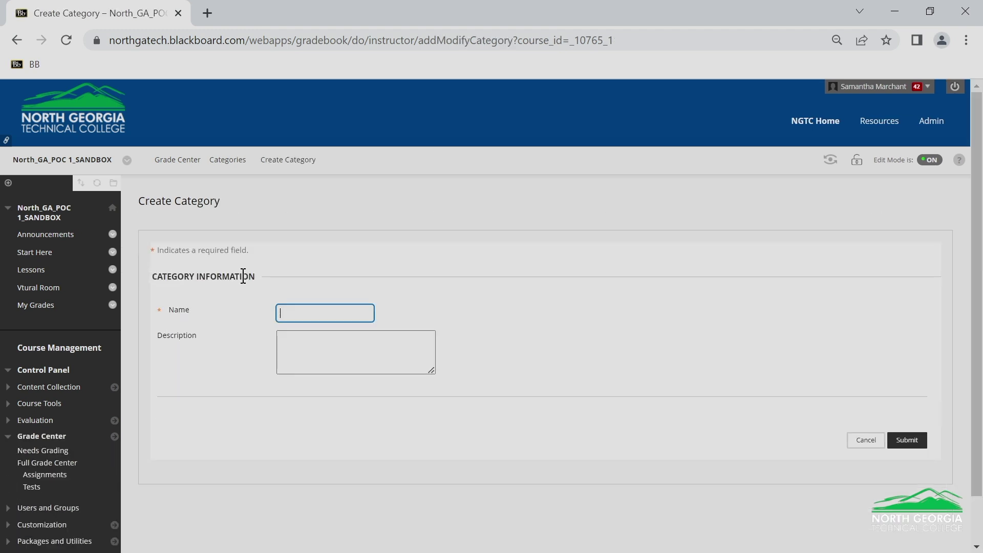
pyautogui.write('Ac')
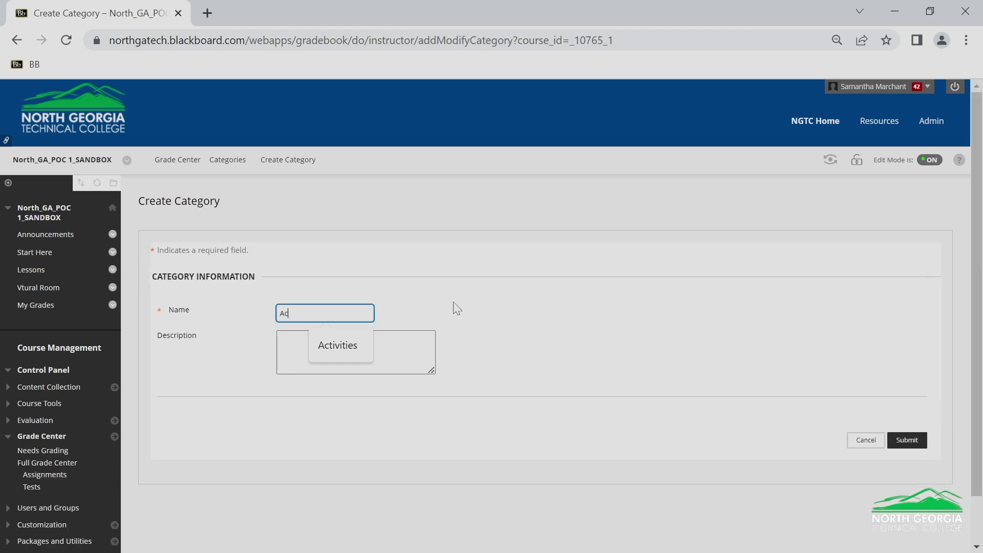
pyautogui.write('tivities')
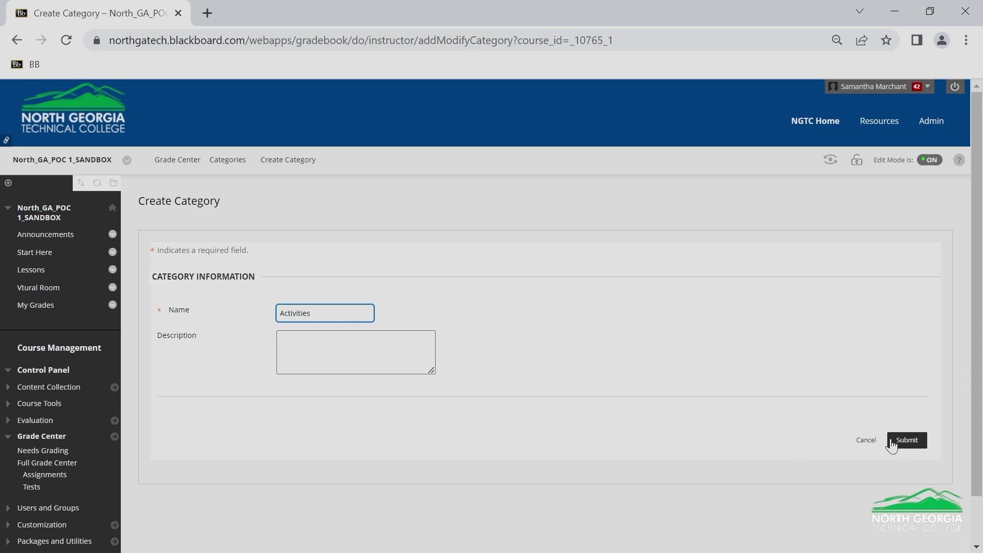
pyautogui.click(907, 440)
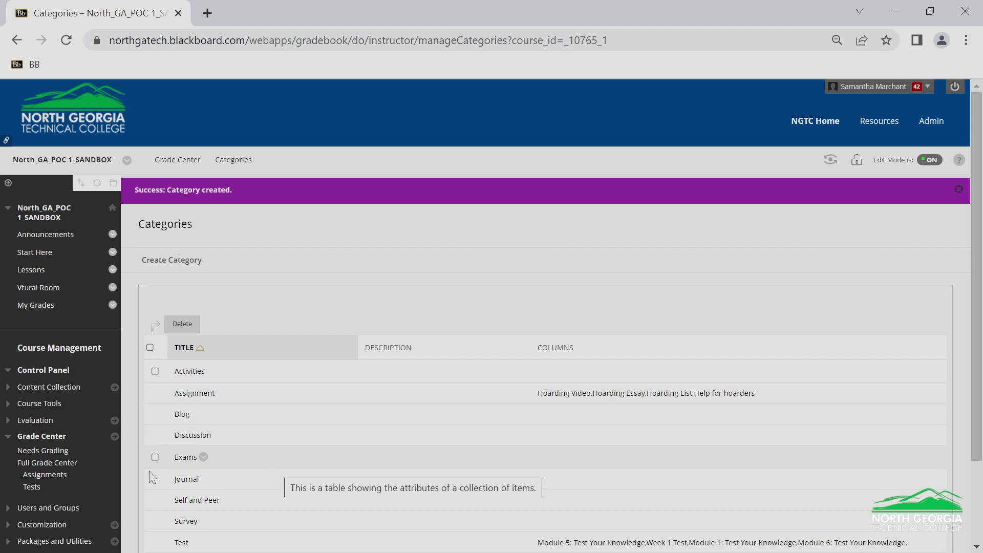
# - Return to the Full Grade Center and edit the Weighted Total column's information, changing its column name to Final Grade
pyautogui.click(43, 467)
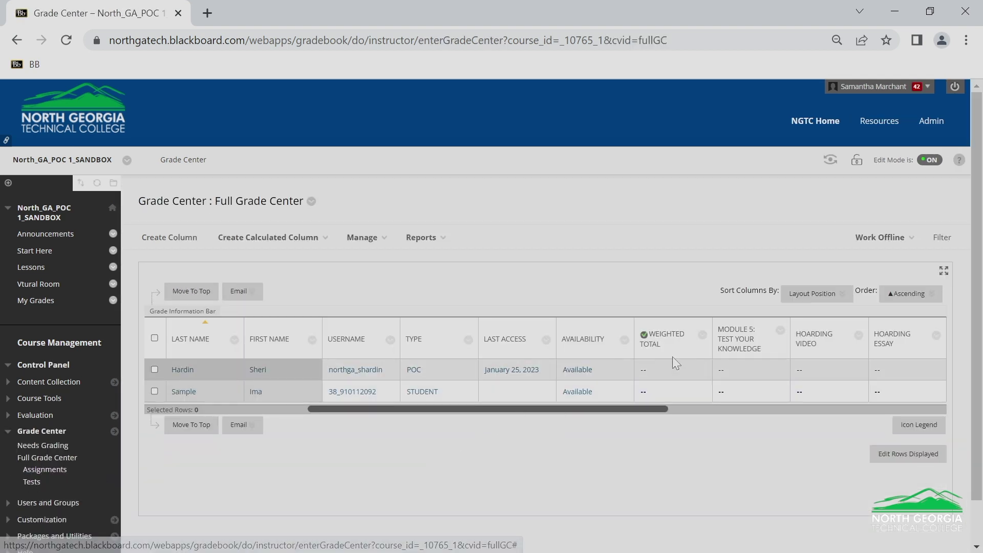
pyautogui.click(702, 335)
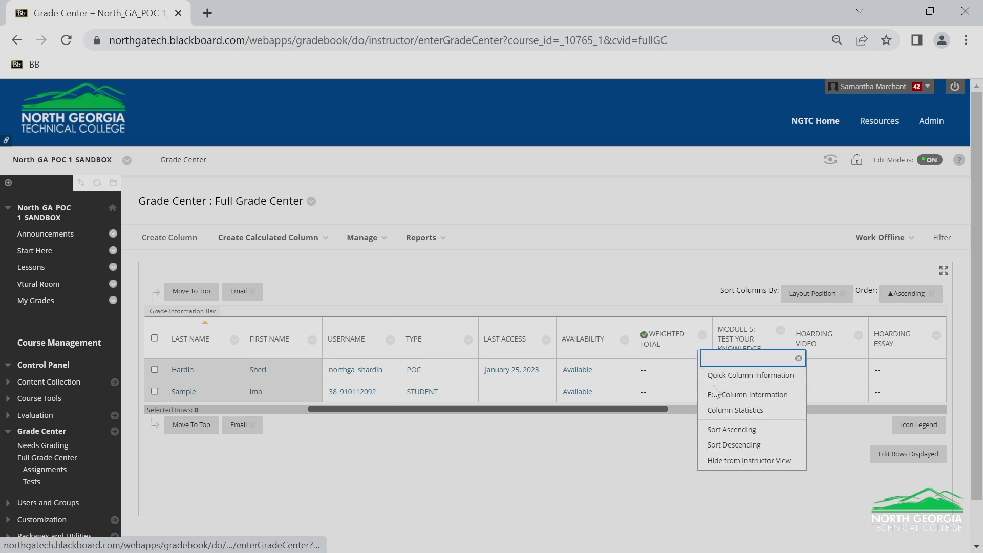
pyautogui.click(714, 405)
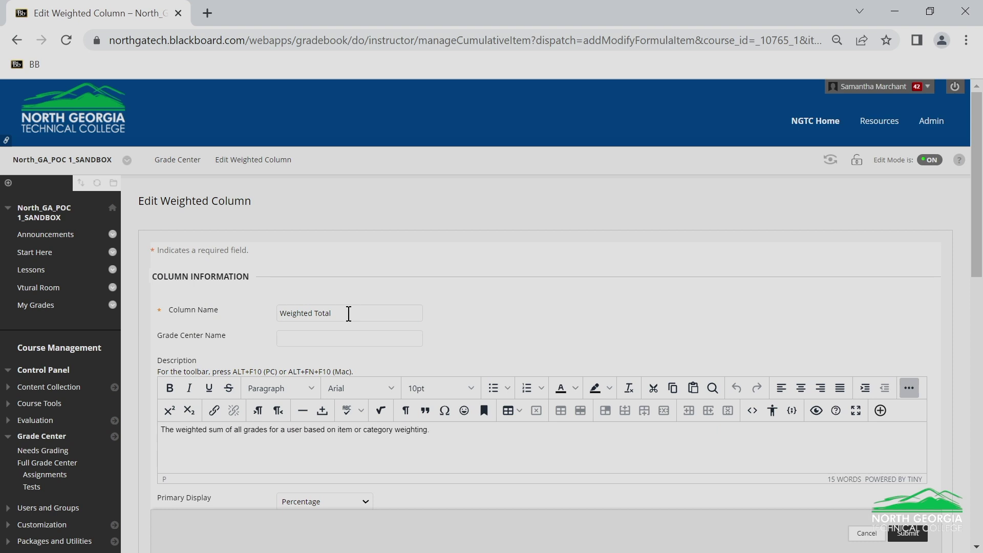
pyautogui.moveTo(348, 314); pyautogui.dragTo(195, 314)
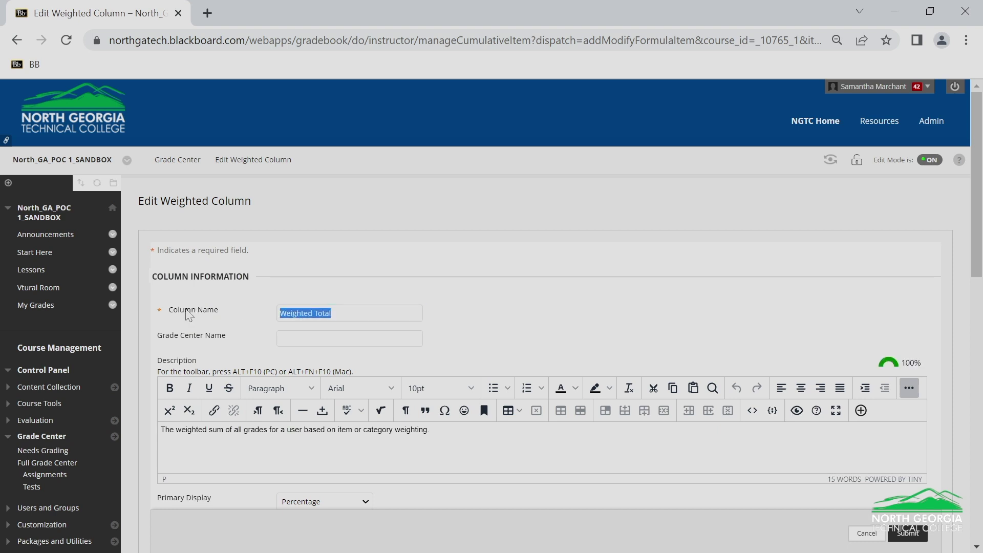
pyautogui.write('F')
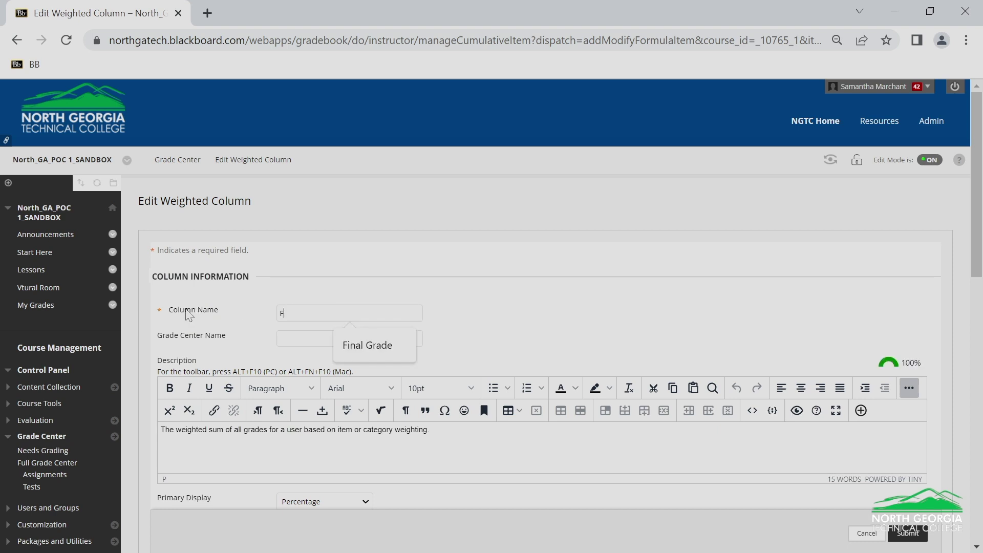
pyautogui.write('inal Grade')
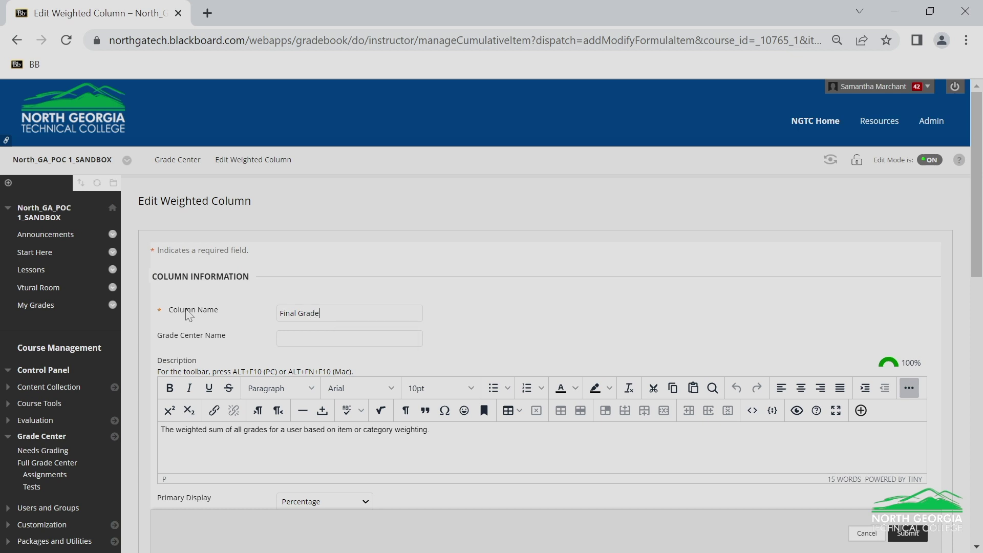
# - Add the Discussion category to the selected columns included in the weighted grade
pyautogui.scroll(-10, 506, 288)
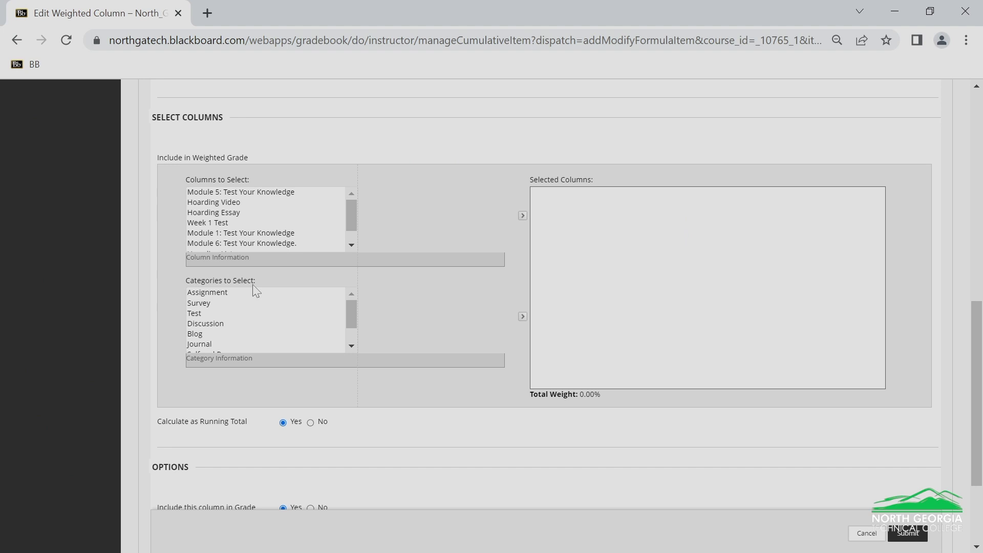
pyautogui.click(214, 325)
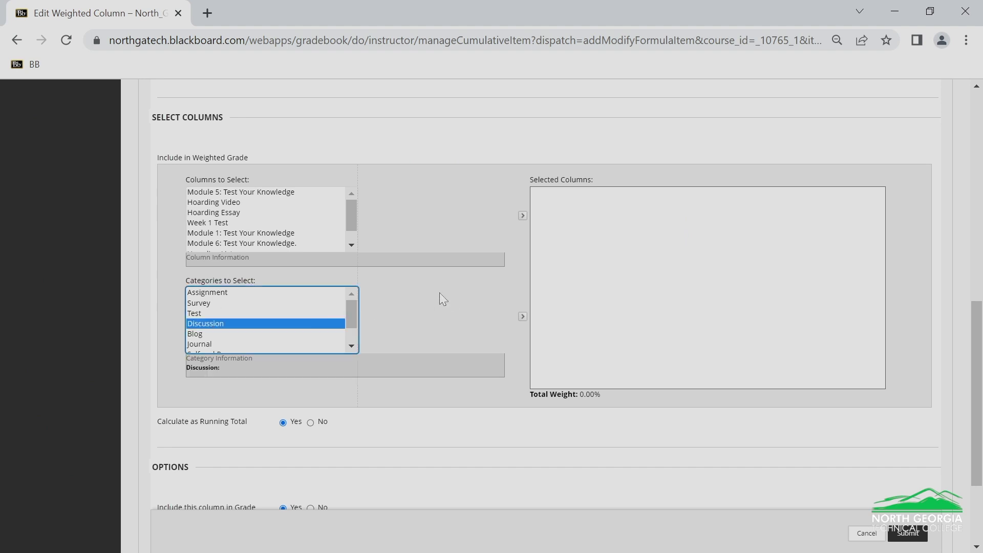
pyautogui.click(522, 317)
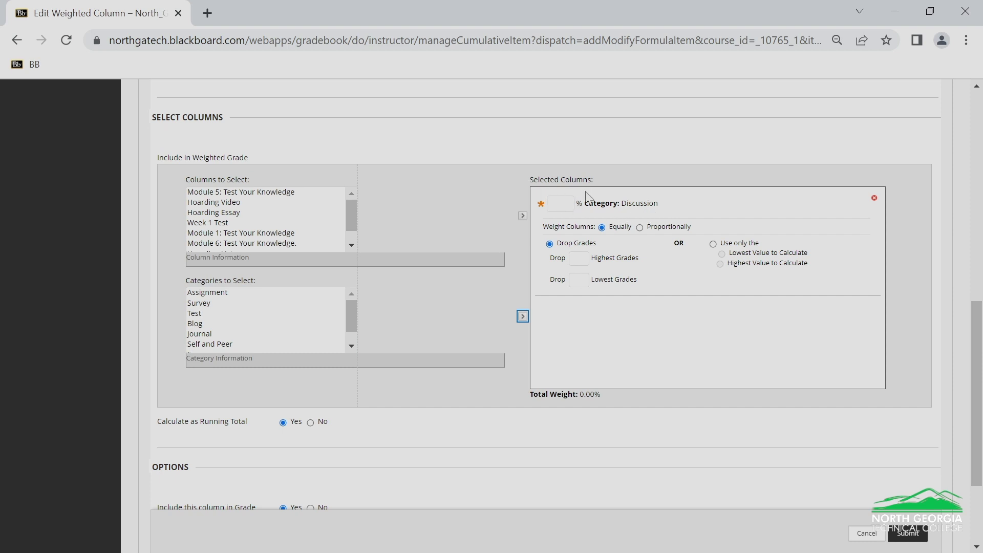
# - Set the Discussion category's weight to 10% in the selected columns
pyautogui.click(566, 204)
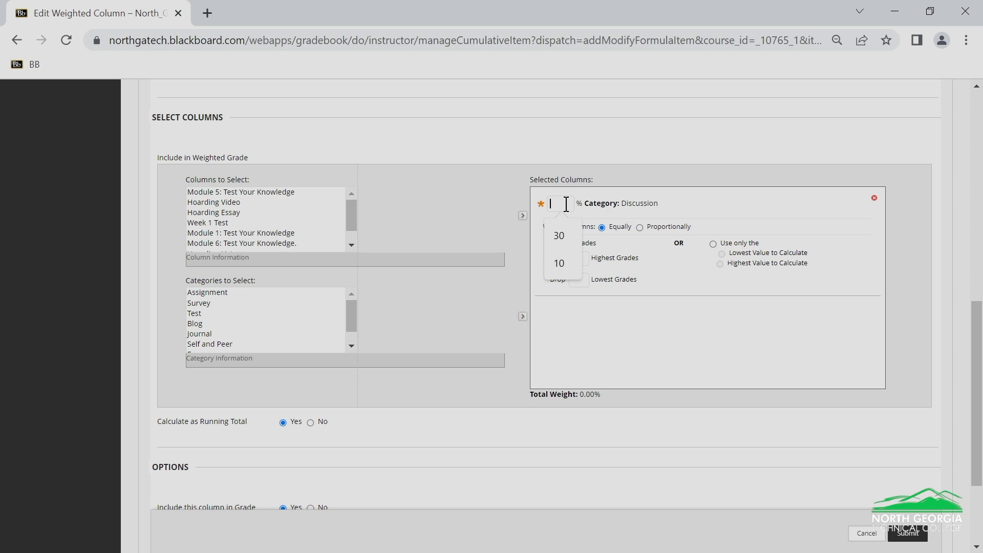
pyautogui.write('10')
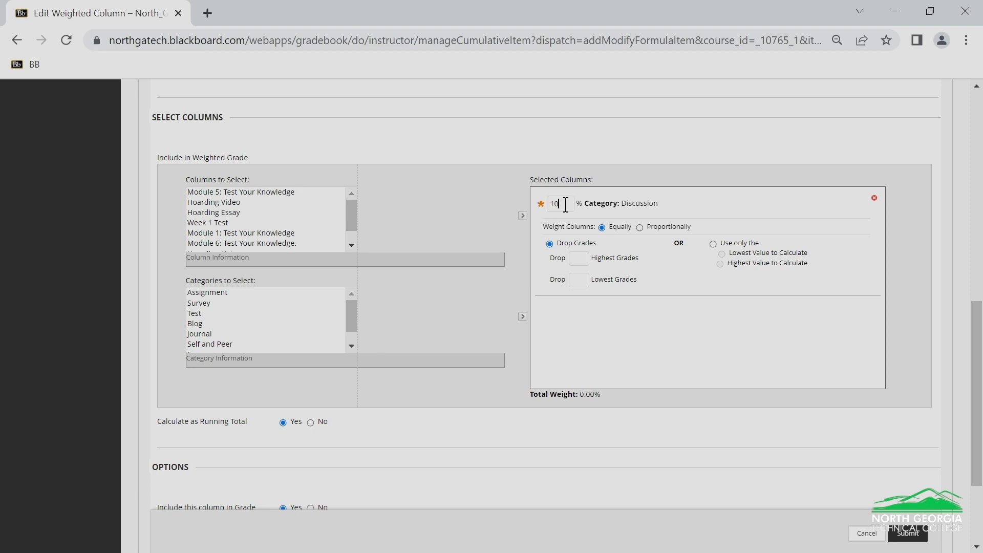
pyautogui.click(565, 205)
# - Add the Exams category to the weighted grade and give it a weight of 70%
pyautogui.moveTo(353, 306); pyautogui.dragTo(353, 342)
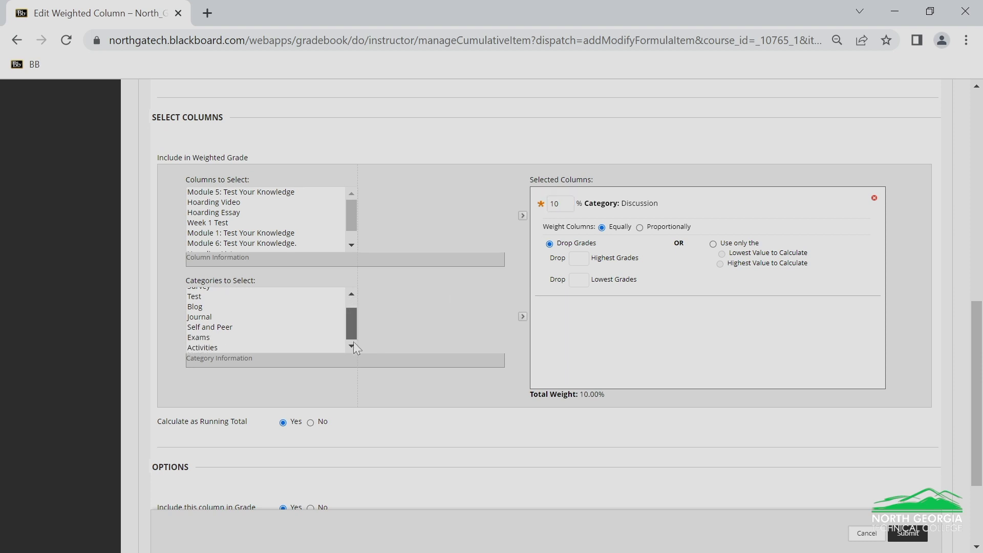
pyautogui.click(199, 338)
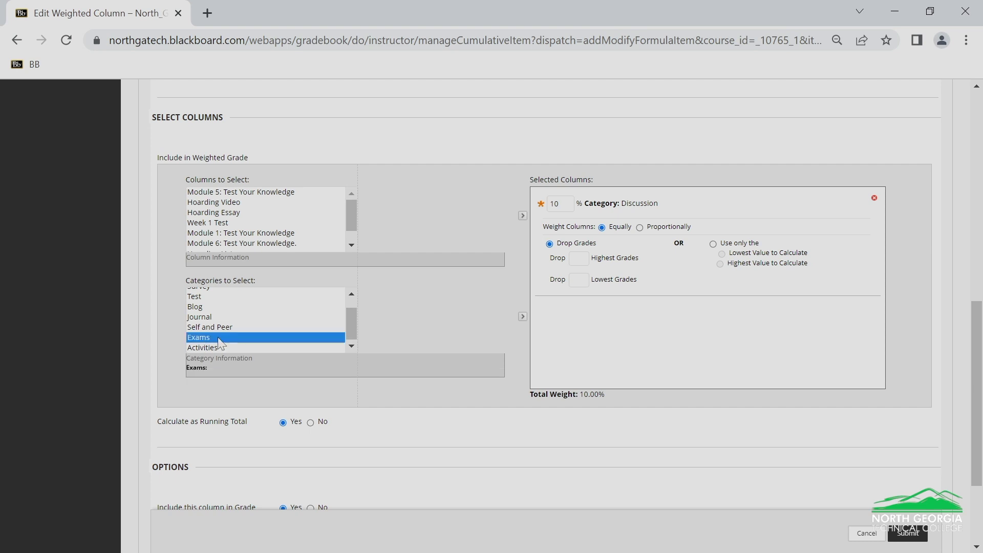
pyautogui.click(523, 318)
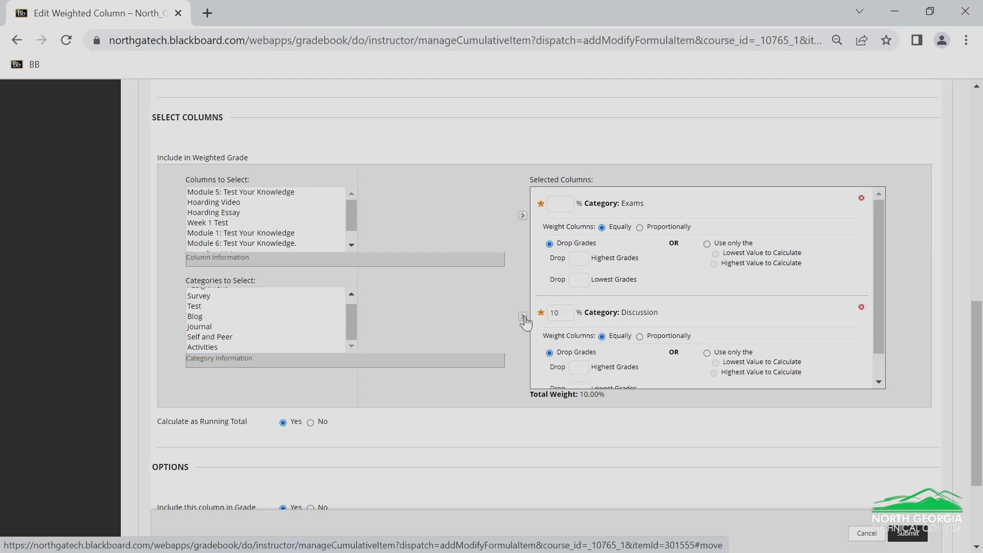
pyautogui.click(555, 203)
pyautogui.write('70')
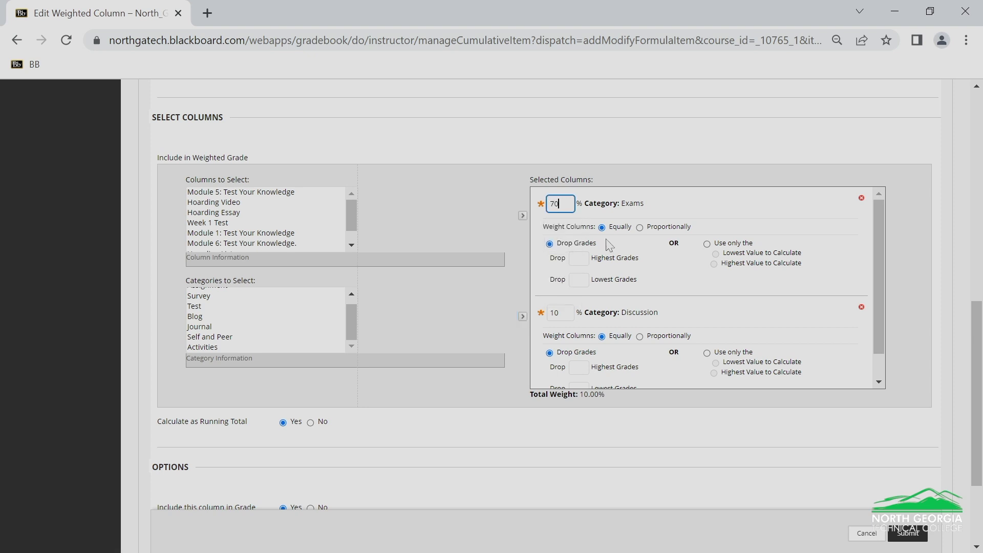
# - Add the Activities category to the weighted grade with a weight of 20%, and submit the weighted column
pyautogui.click(202, 347)
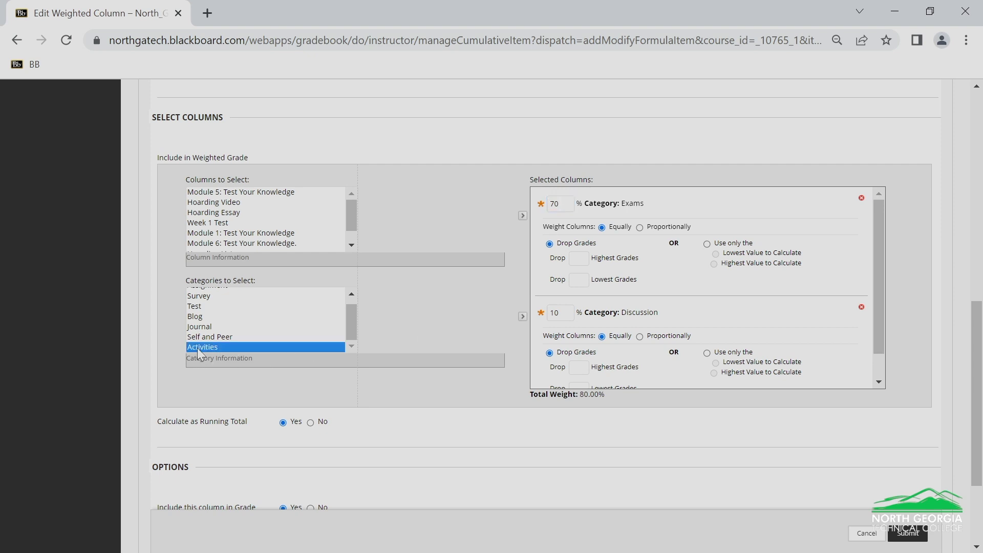
pyautogui.click(522, 317)
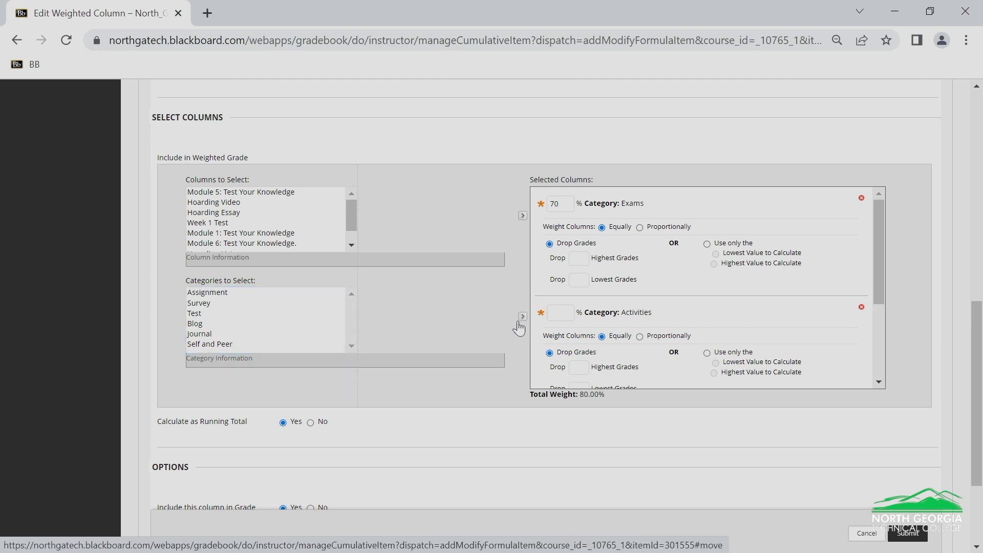
pyautogui.click(552, 312)
pyautogui.write('20')
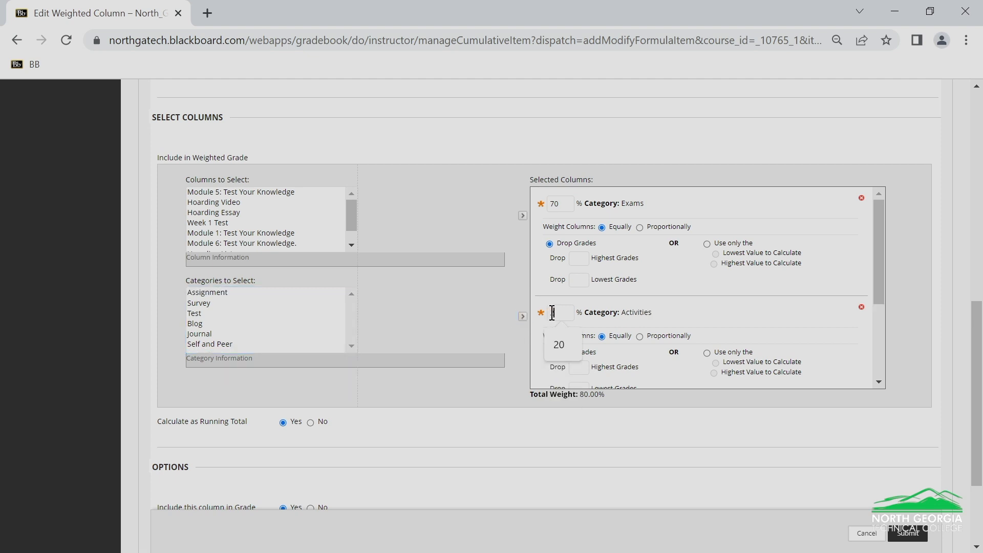
pyautogui.click(691, 416)
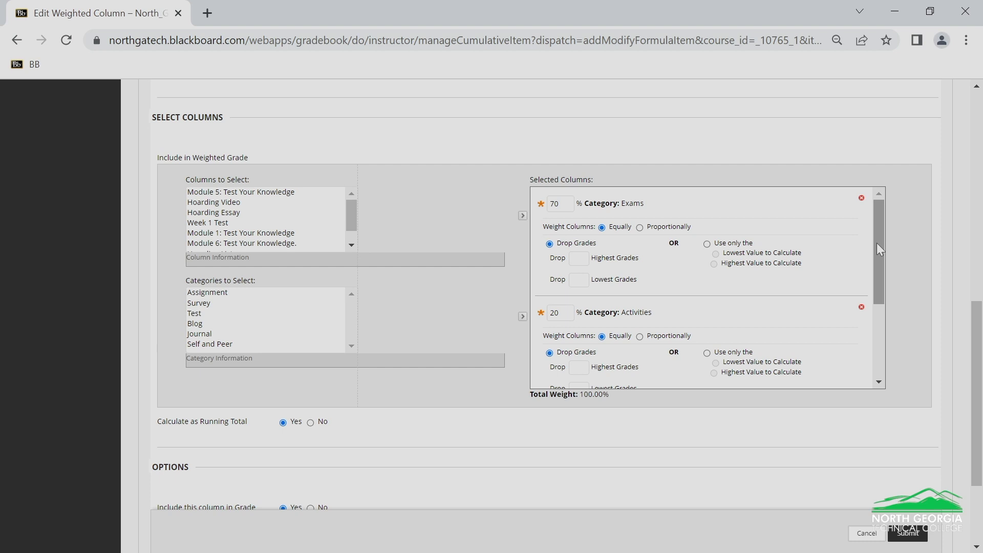
pyautogui.moveTo(878, 243); pyautogui.dragTo(878, 323)
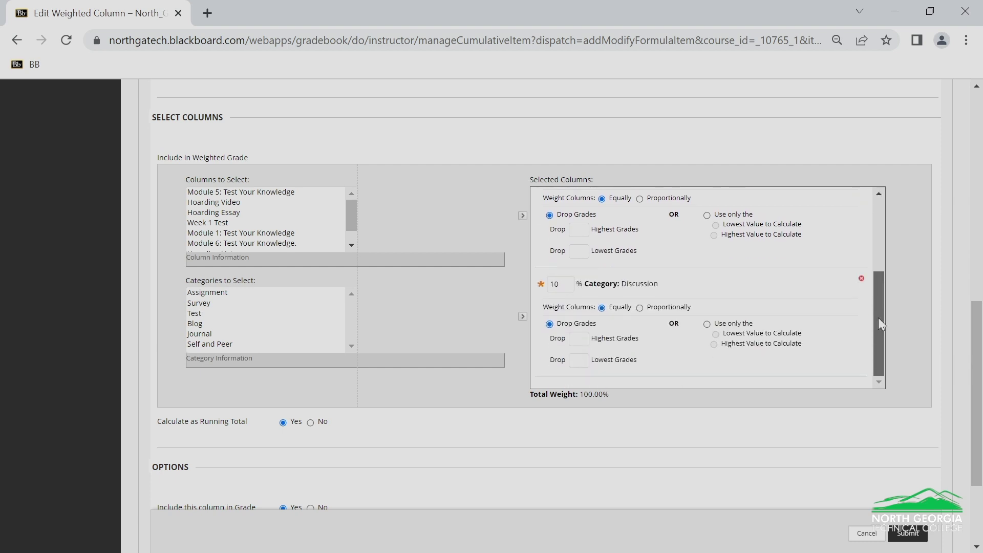
pyautogui.click(904, 535)
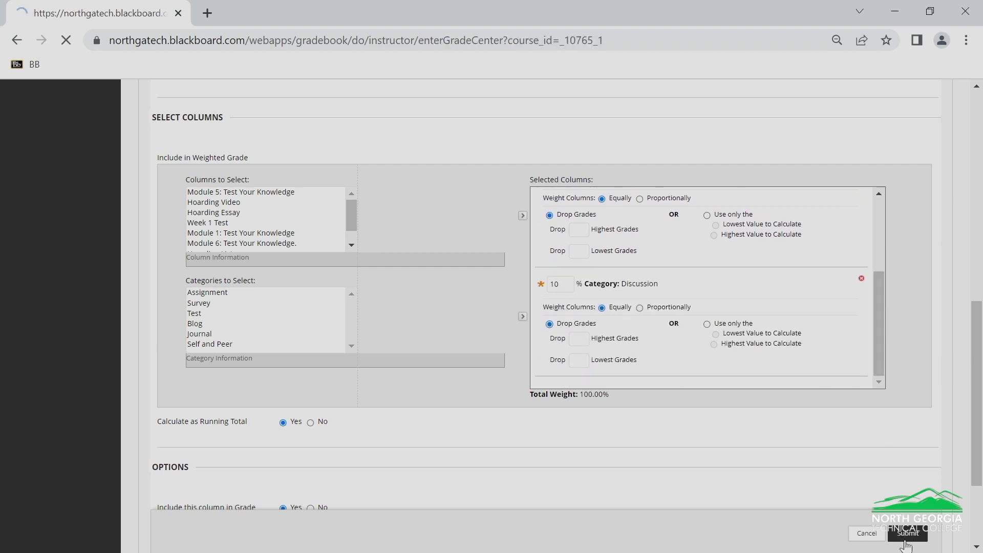